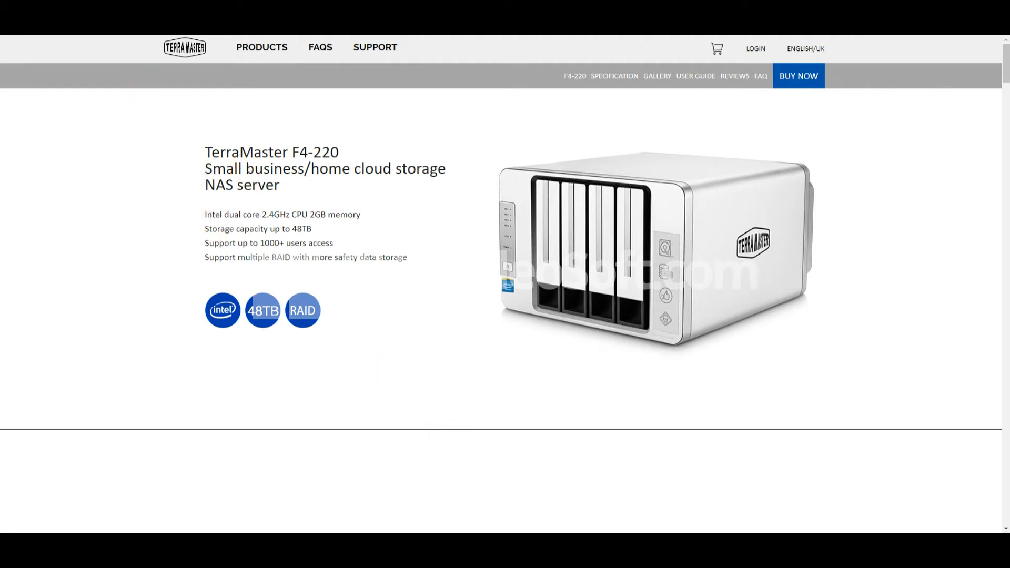
- Scroll the F4-220 product page down to the footer's support links
scroll(354, 196, "down", 1)
scroll(756, 289, "up", 1)
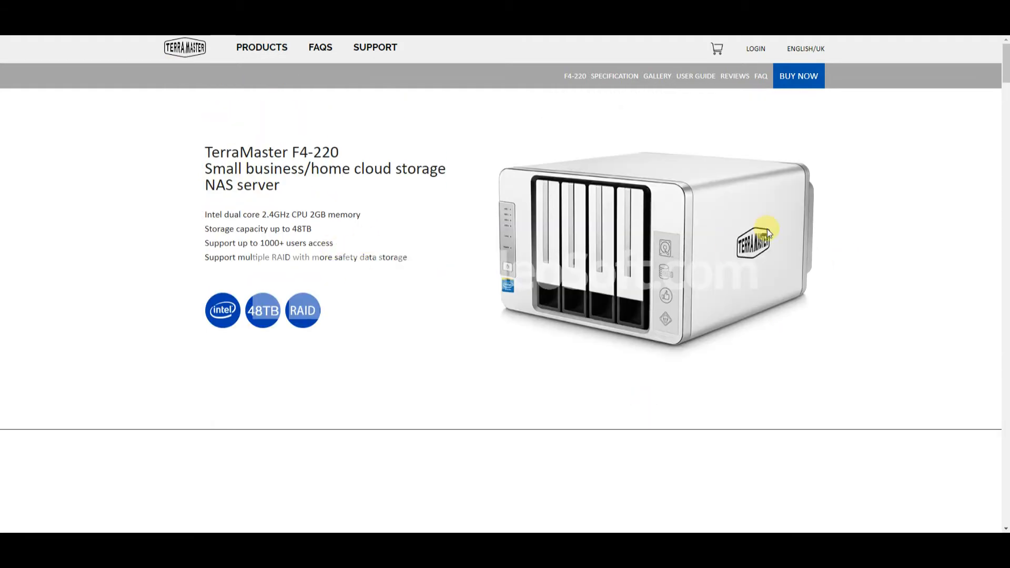
left_click_drag(1004, 70, 938, 492)
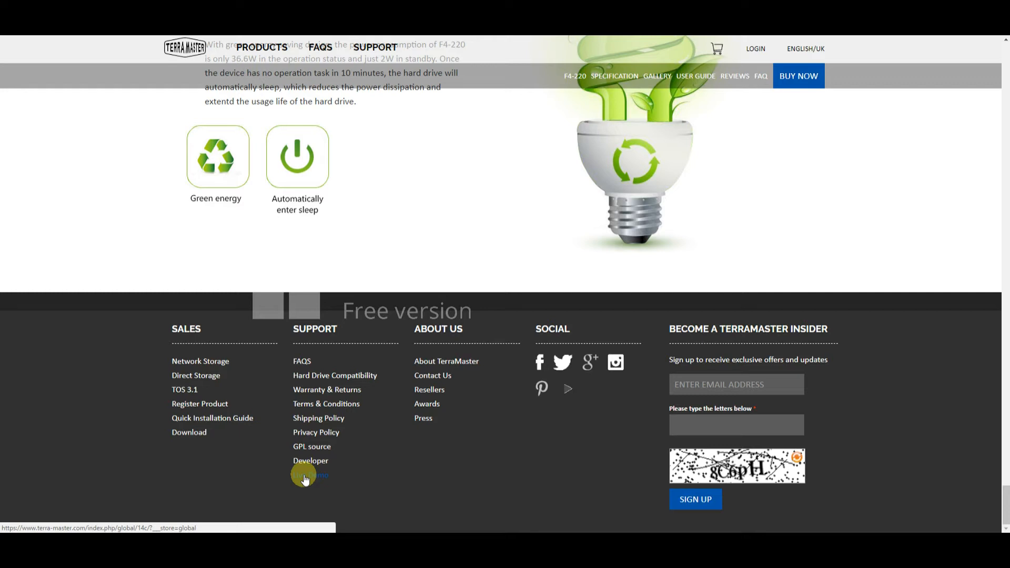
- Follow the Live Demo link in the page footer
left_click(305, 477)
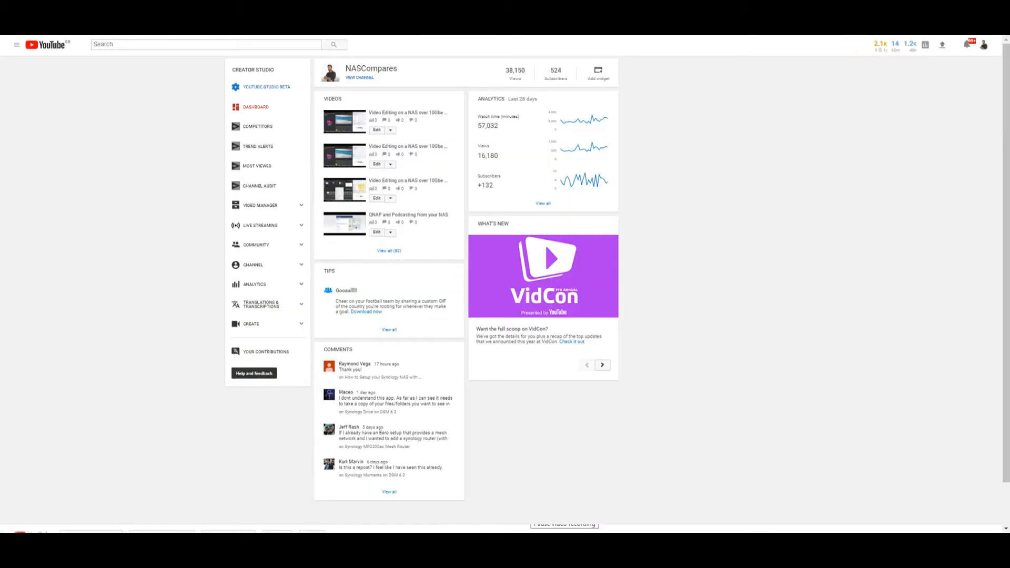
- Bring up the TNAS utility from the taskbar to locate the NAS at 192.168.0.56
left_click(556, 542)
right_click(555, 542)
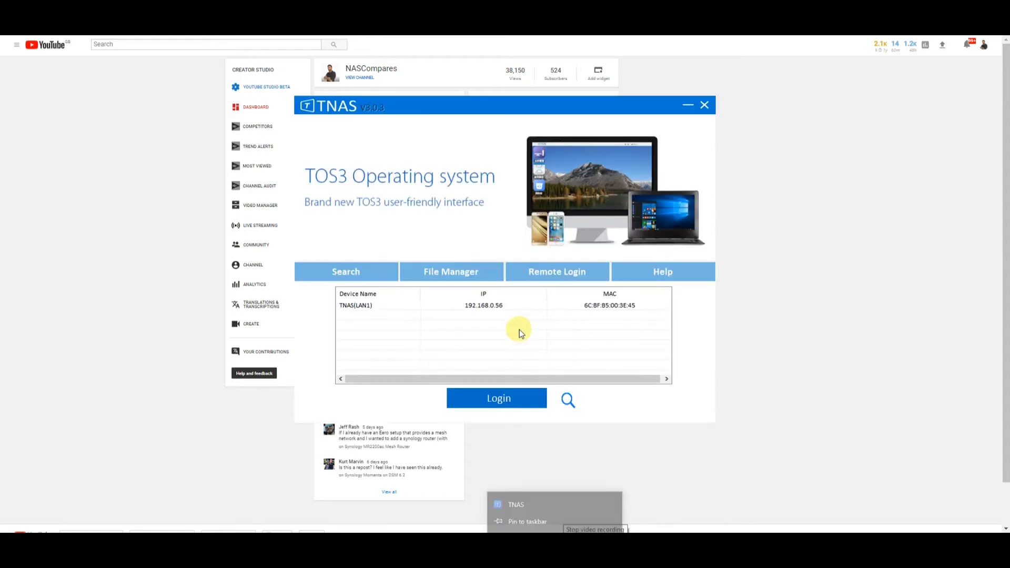
left_click(610, 352)
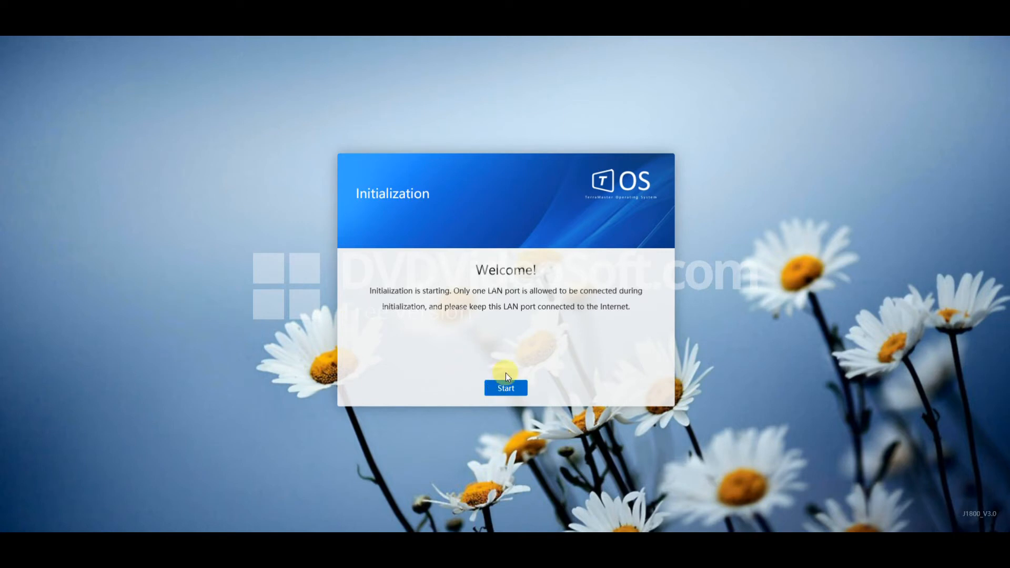
- Start the NAS initialization from the Welcome page
left_click(503, 389)
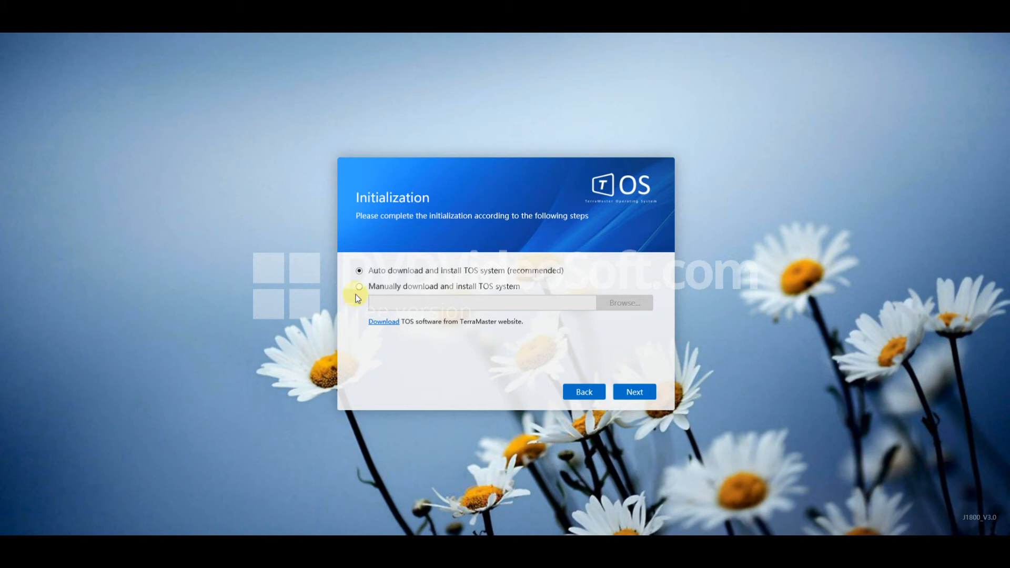
- Install TOS by automatic download, accepting the disk data-deletion warning
mouse_move(118, 533)
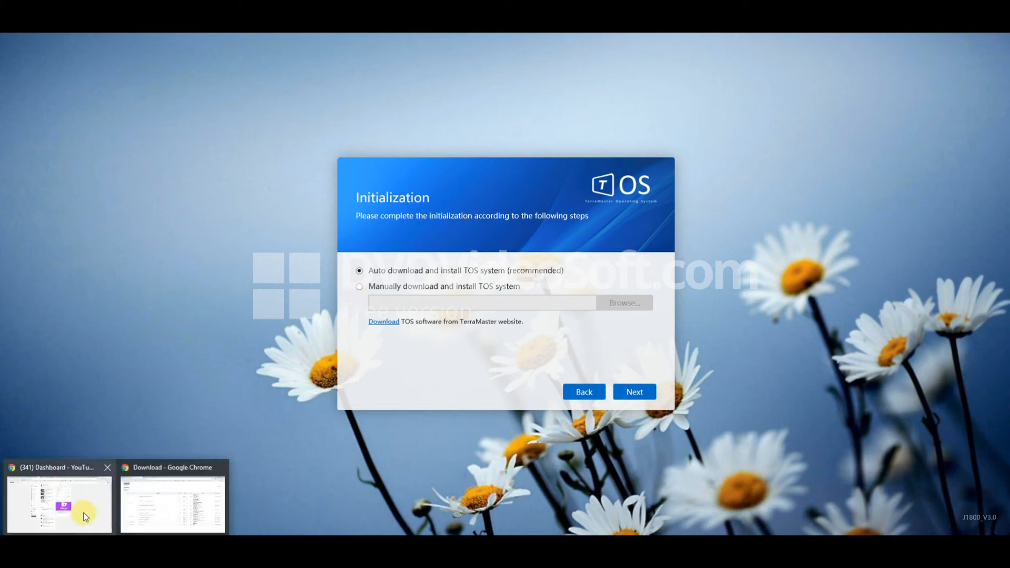
left_click(151, 500)
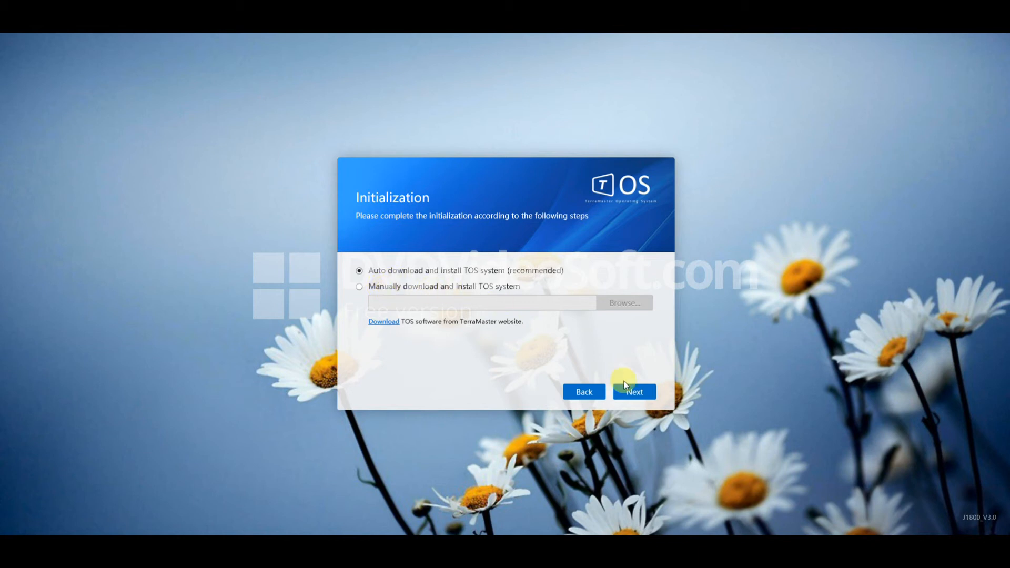
left_click(632, 398)
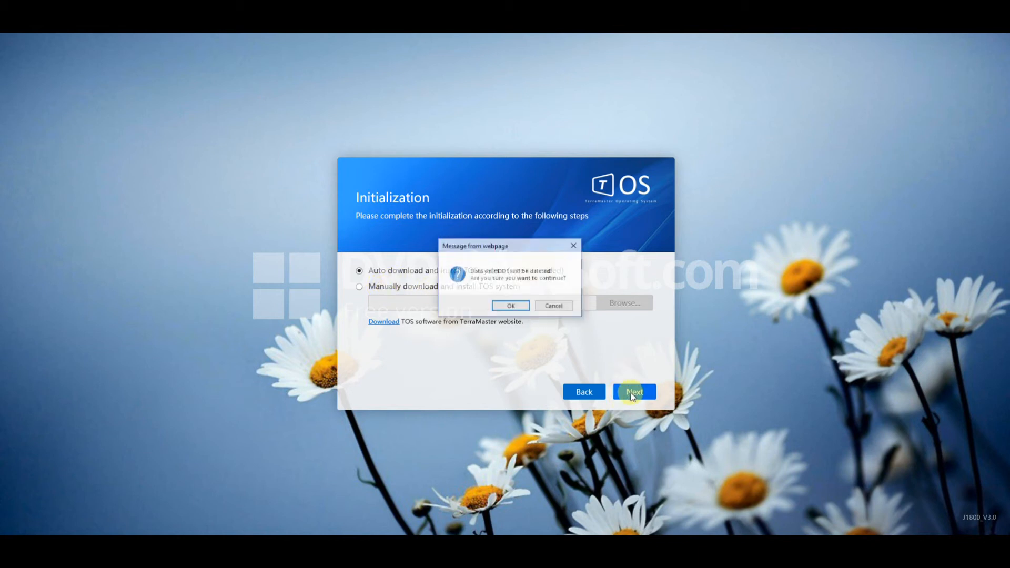
left_click(511, 307)
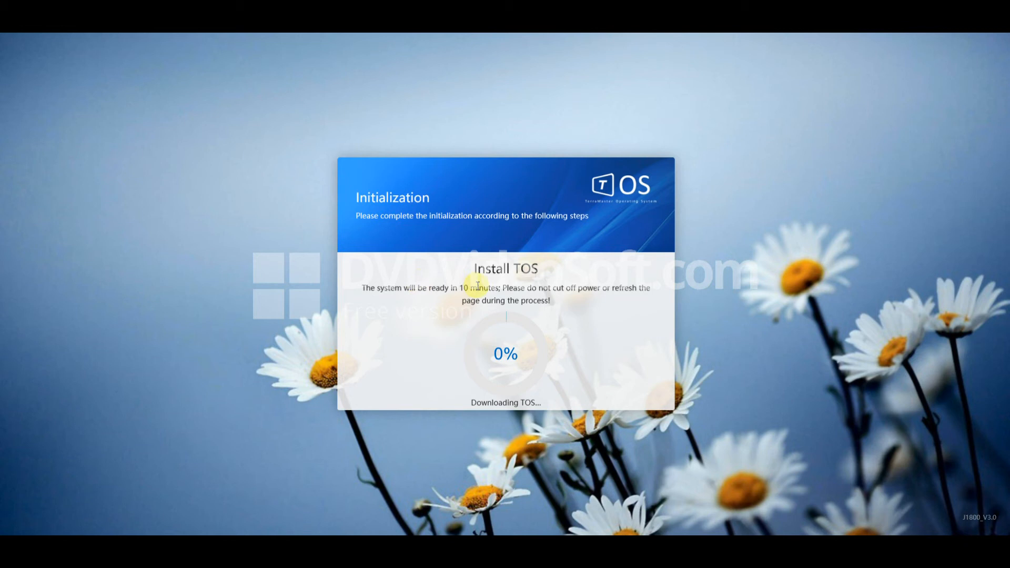
double_click(519, 270)
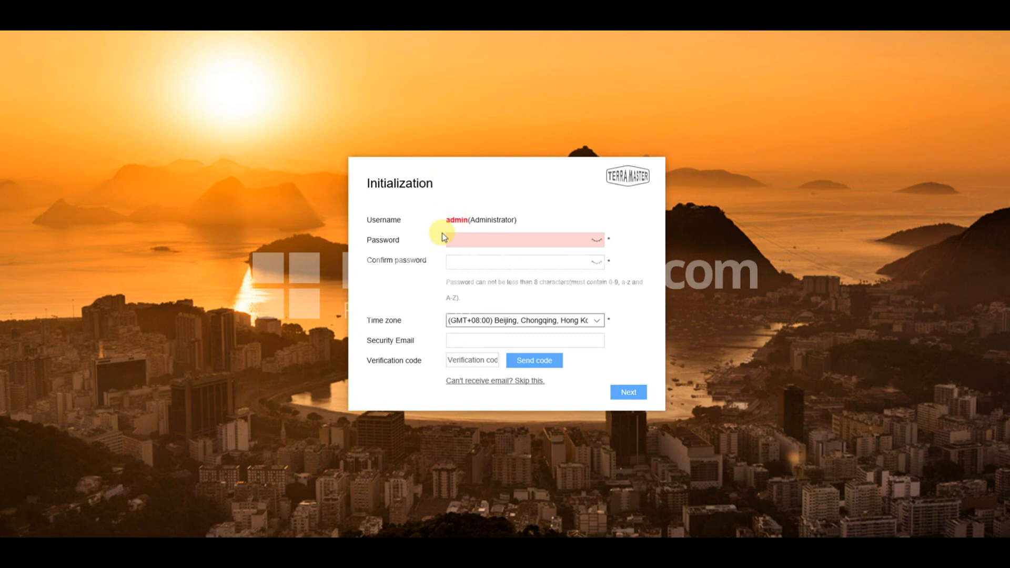
- Enter a nine-character admin password in both Password and Confirm password
left_click(474, 242)
type("********")
left_click(481, 260)
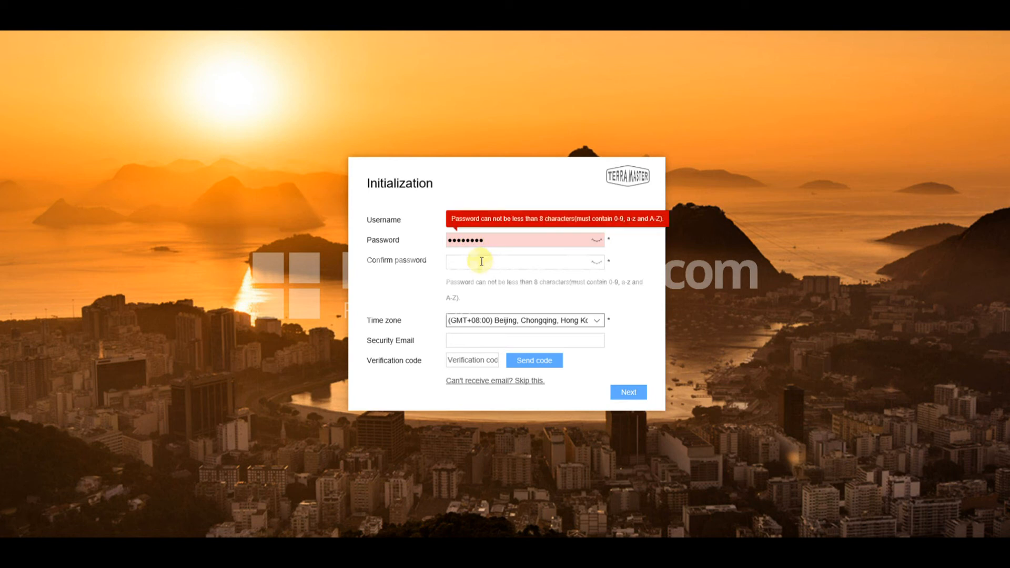
left_click(494, 241)
type("*")
left_click(487, 261)
type("*********")
left_click(498, 244)
left_click(500, 265)
type("*")
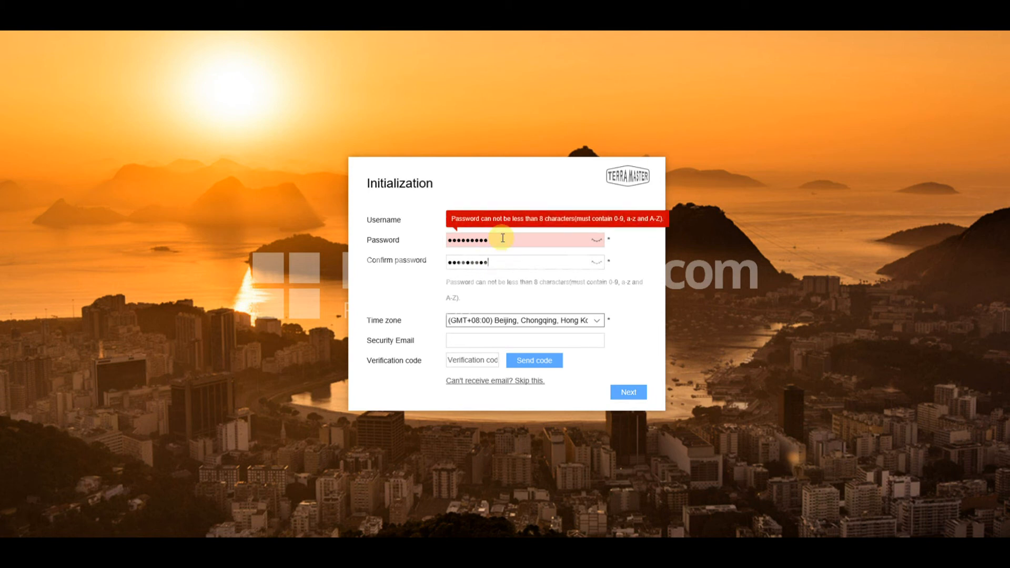
- Retype the first character of both password fields with Caps Lock so they match
left_click(494, 293)
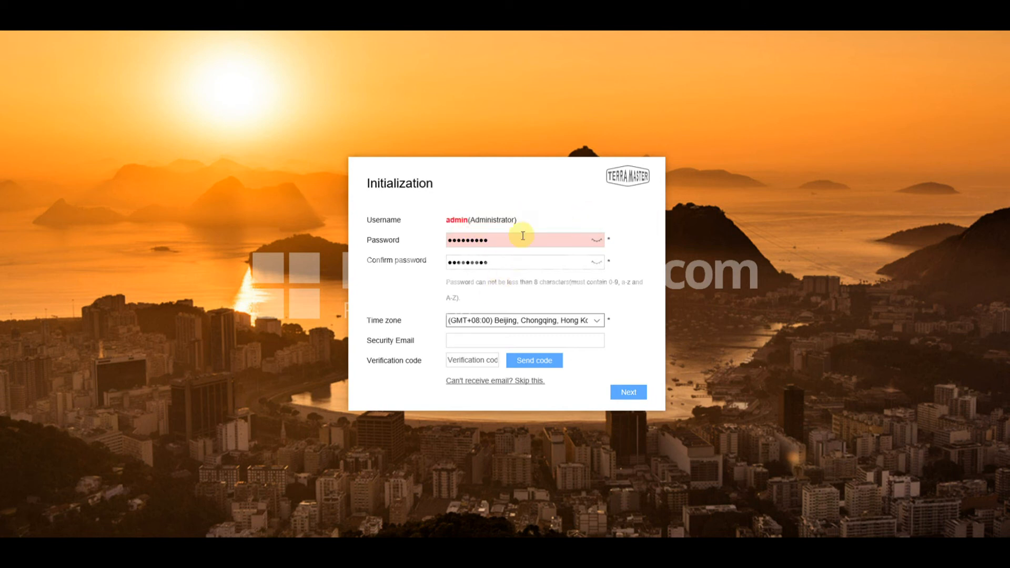
left_click_drag(453, 239, 438, 236)
key("Caps_Lock")
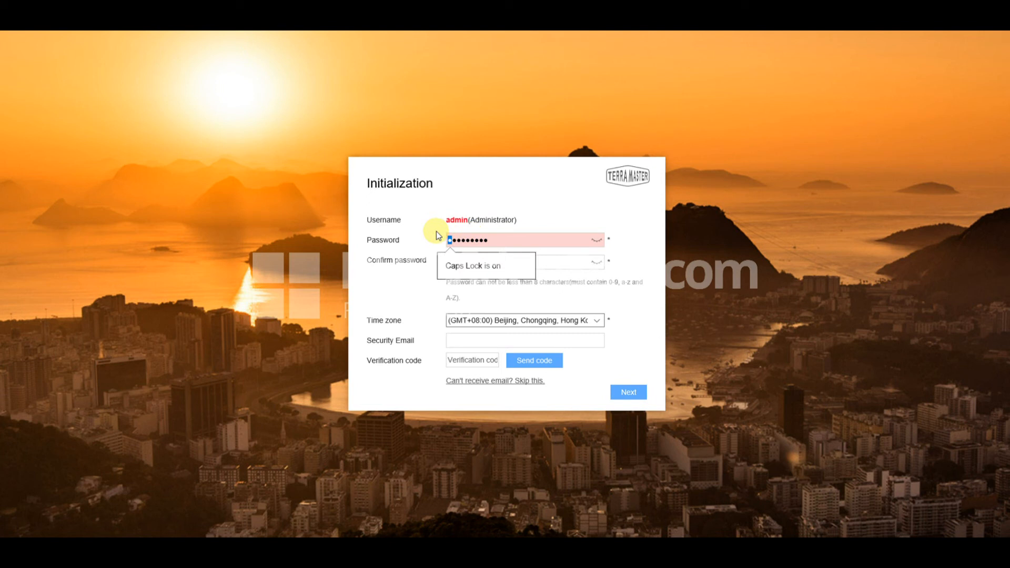
type("●")
left_click_drag(454, 262, 440, 261)
type("●")
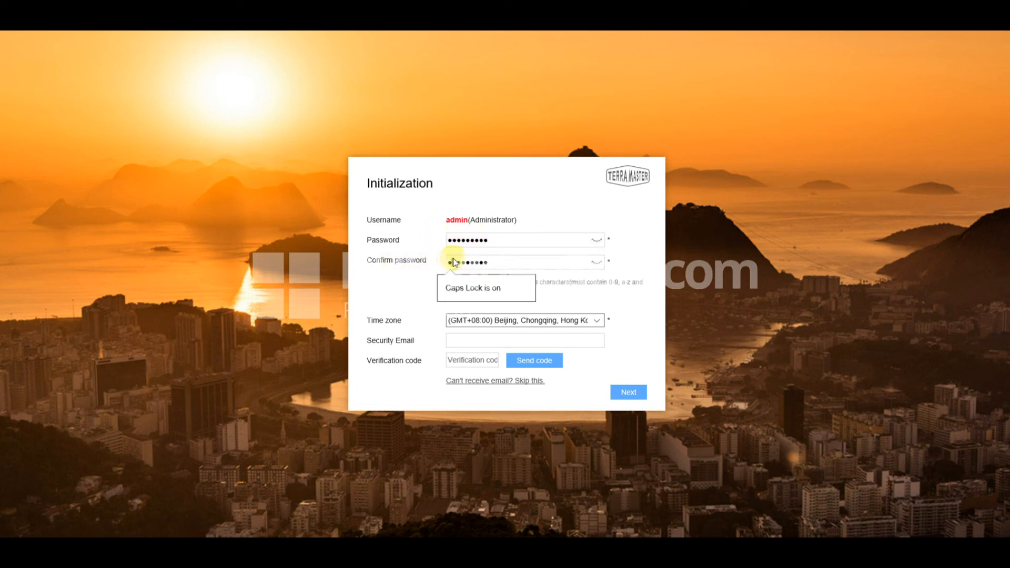
left_click(409, 280)
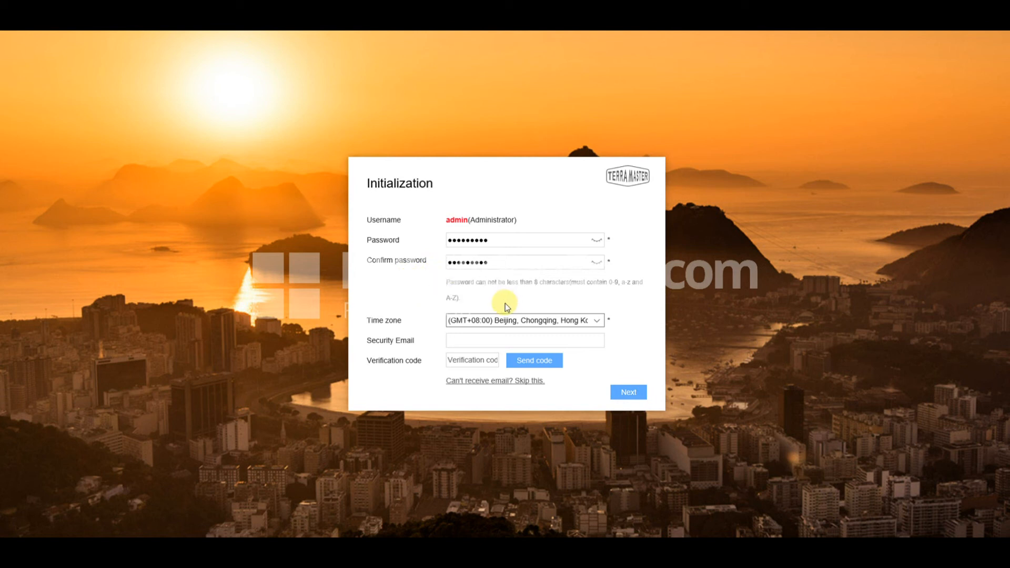
- Set the time zone to (GMT+00:00) Dublin, Edinburgh, Lisbon, London
left_click(490, 321)
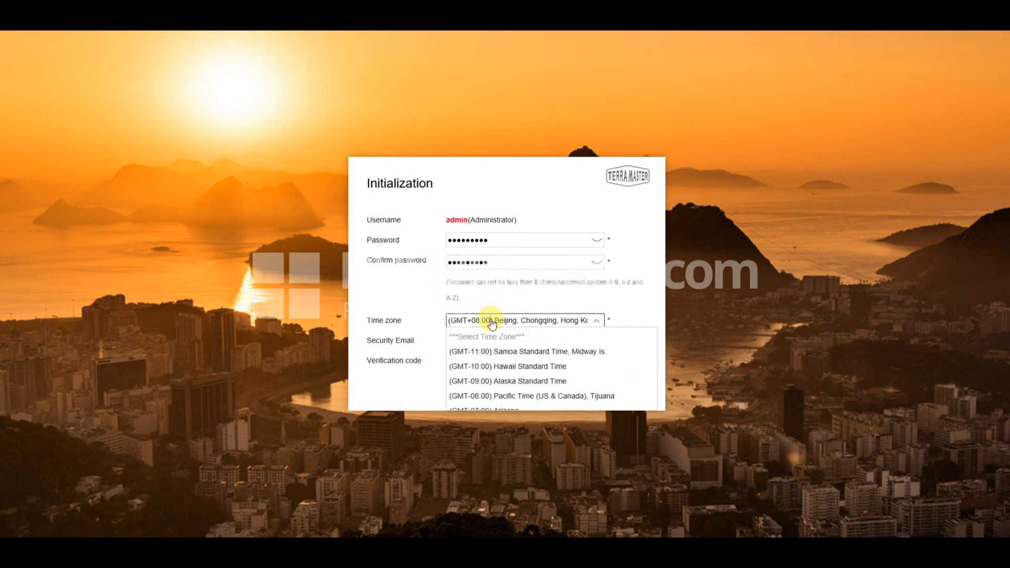
scroll(500, 398, "down", 5)
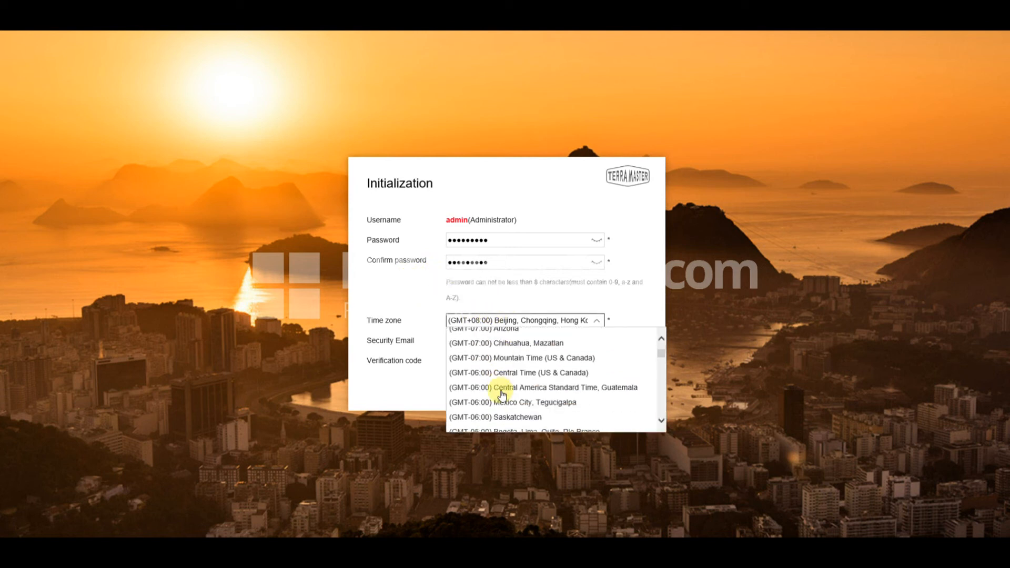
scroll(505, 389, "down", 6)
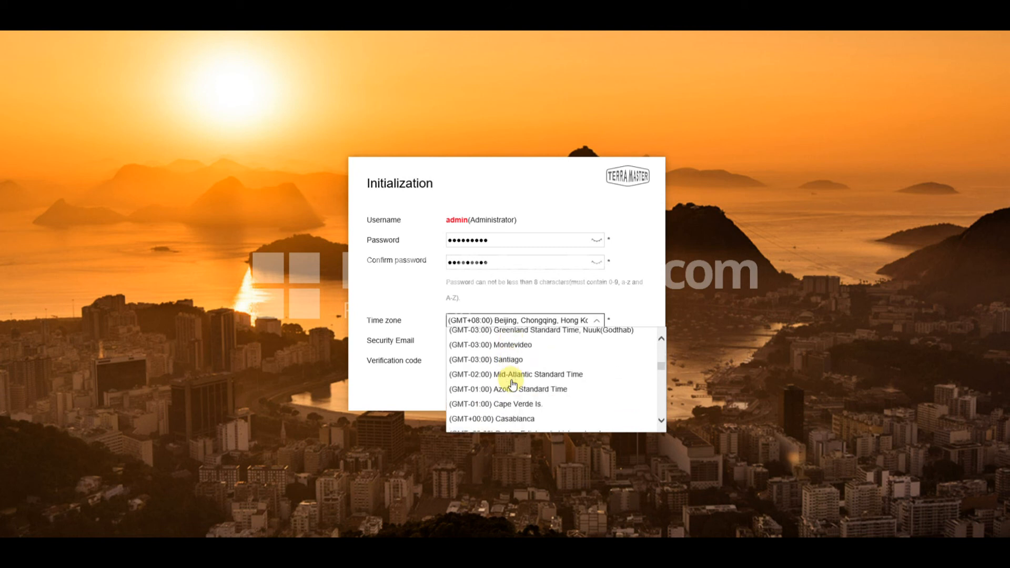
left_click(526, 406)
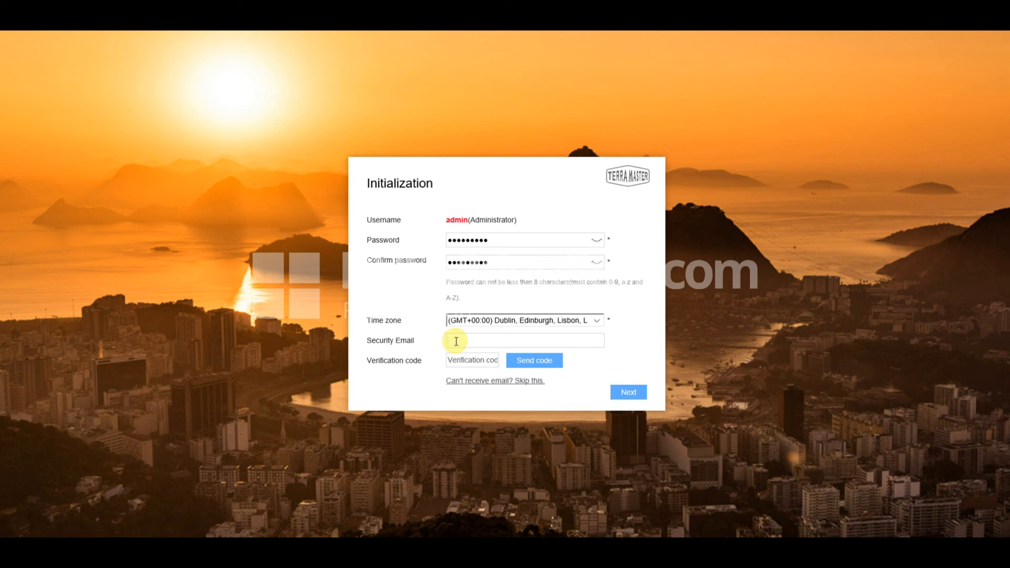
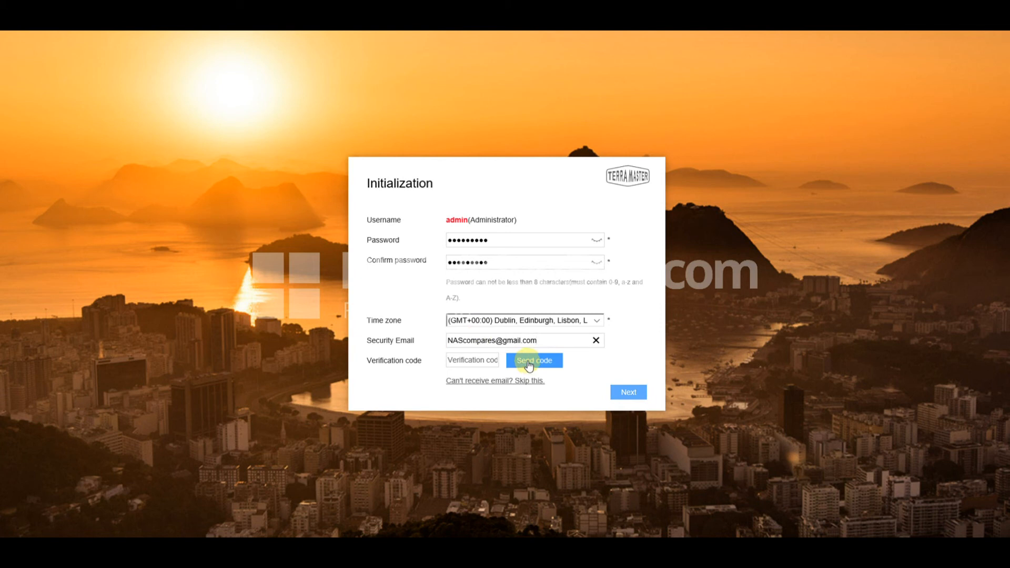
- Enter the security e-mail address and send it a verification code
left_click(629, 392)
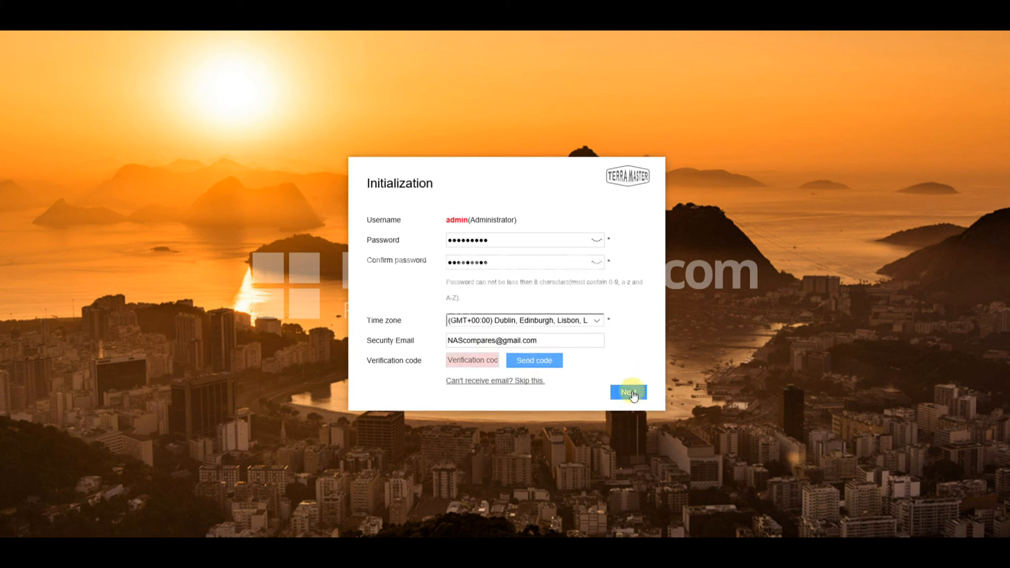
left_click(526, 361)
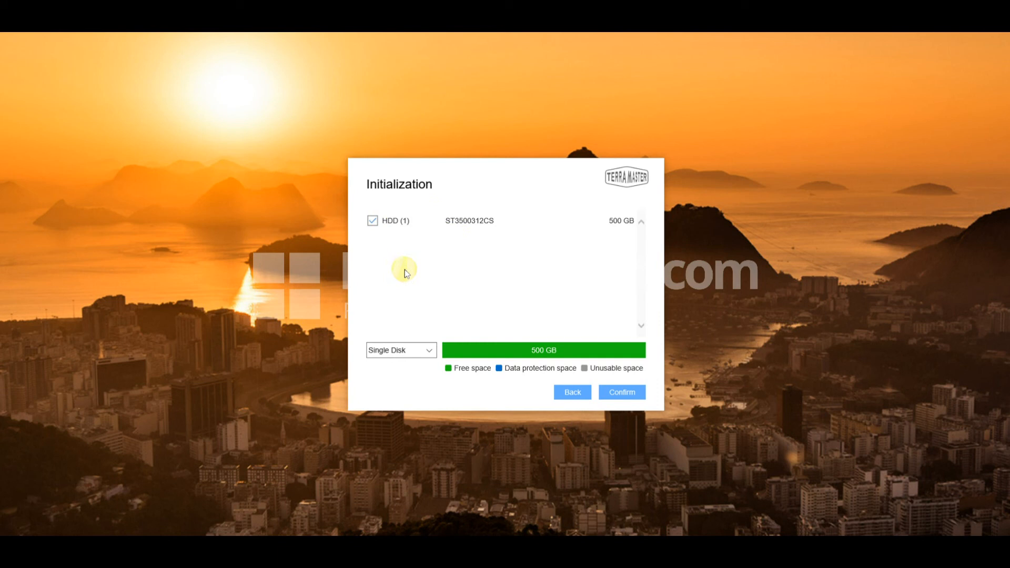
- Create a Single Disk volume on the 500 GB disk, accepting the erasure warning
left_click(428, 350)
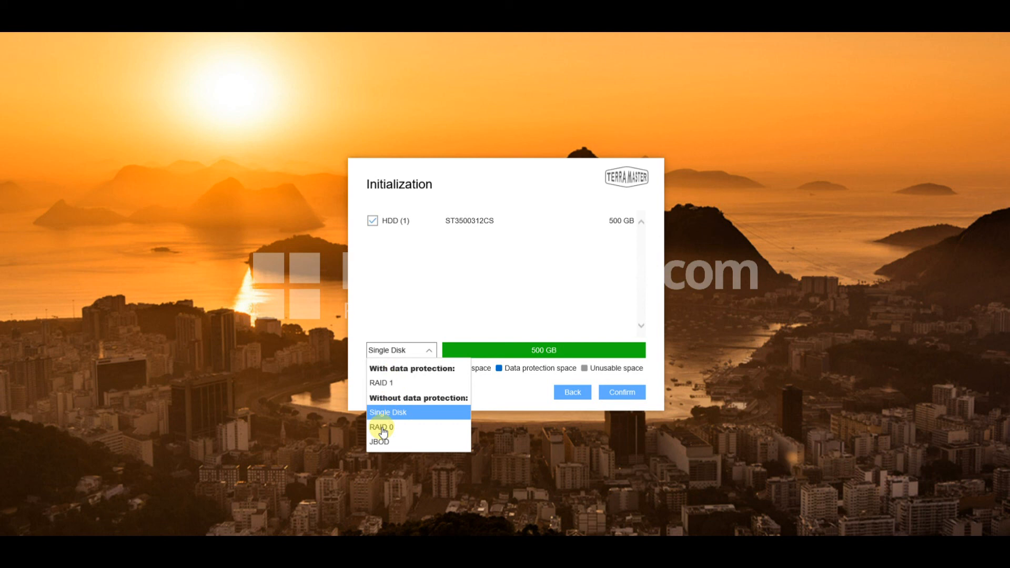
left_click(383, 418)
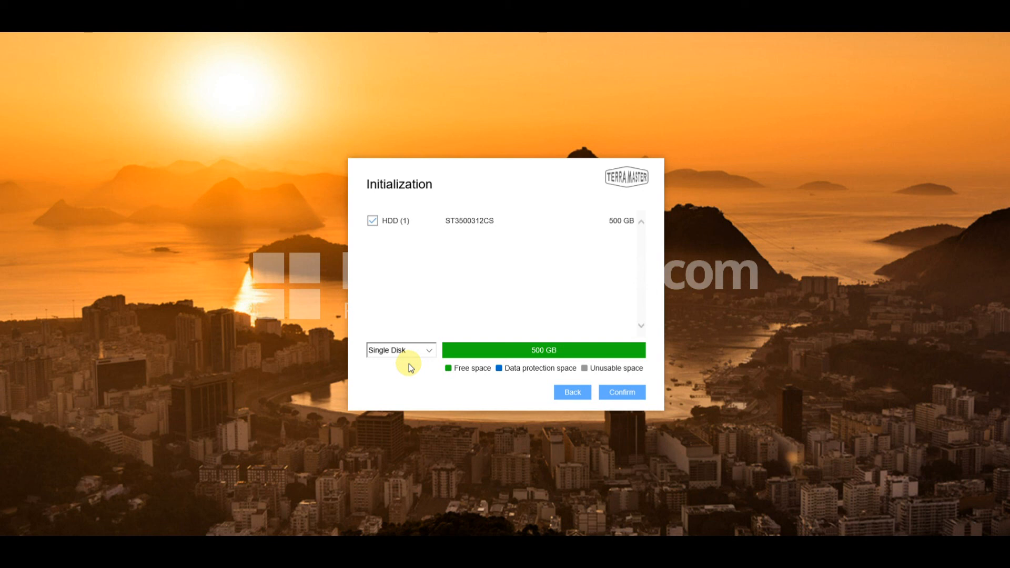
left_click(631, 394)
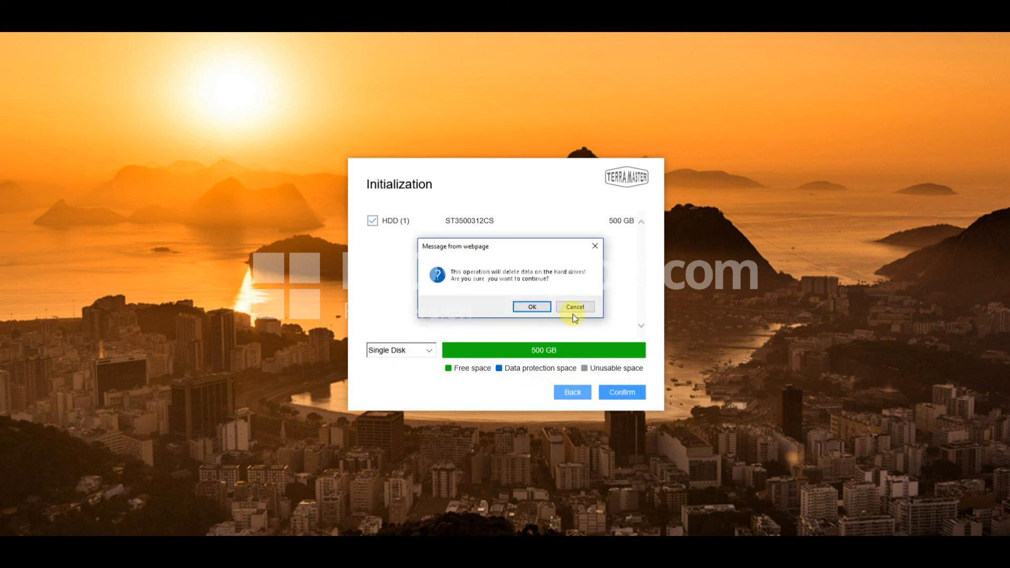
left_click(532, 306)
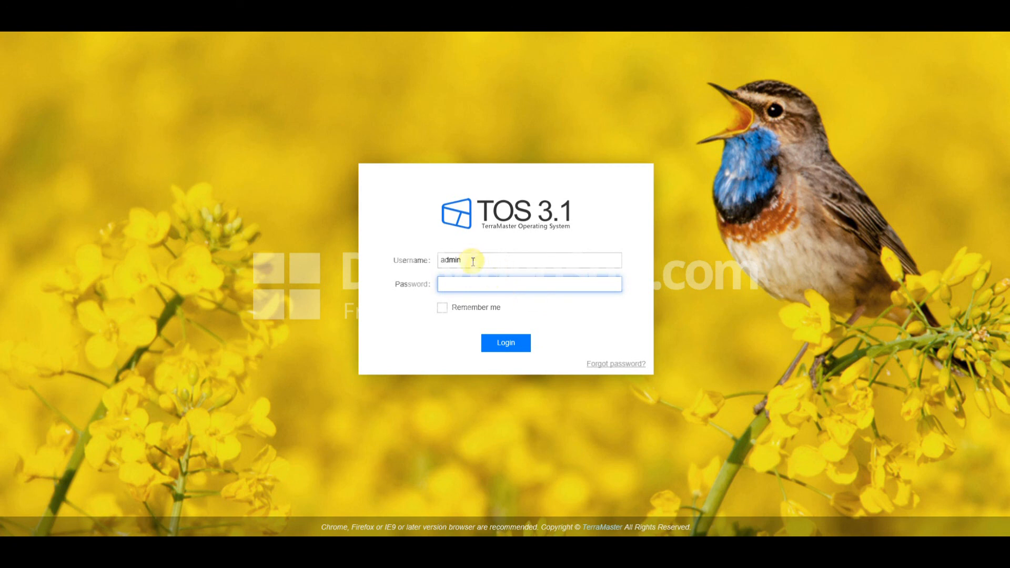
- Log in as admin with the account password and Remember me ticked
type("•••••••••")
left_click(445, 309)
left_click(514, 345)
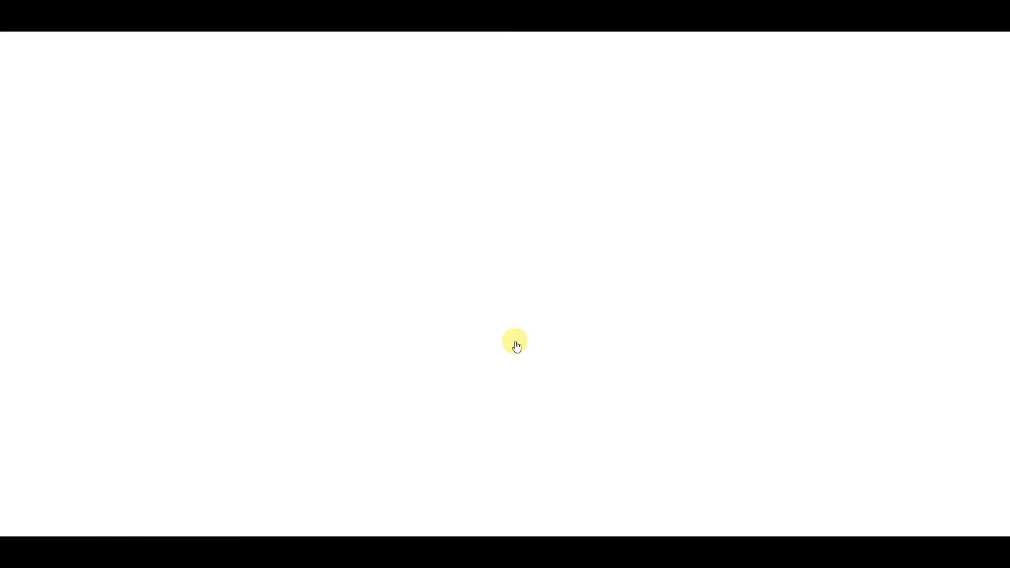